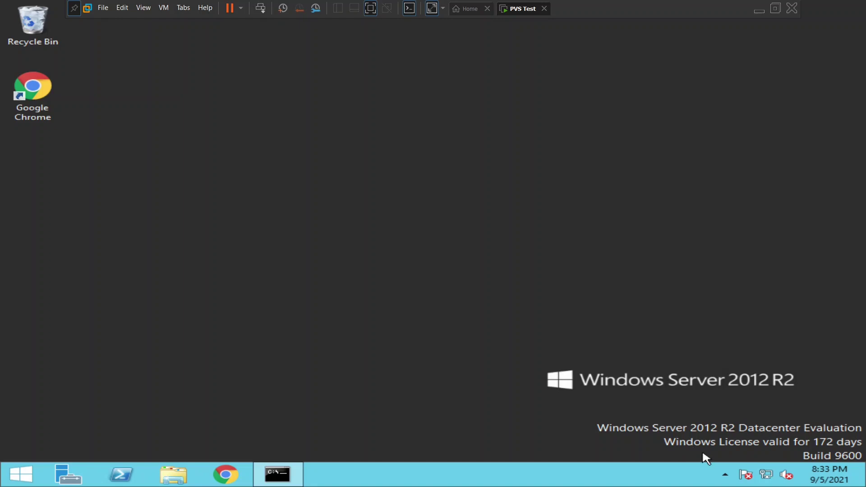
Reveal the hidden notification-area icons in the Windows Server system tray
click(724, 474)
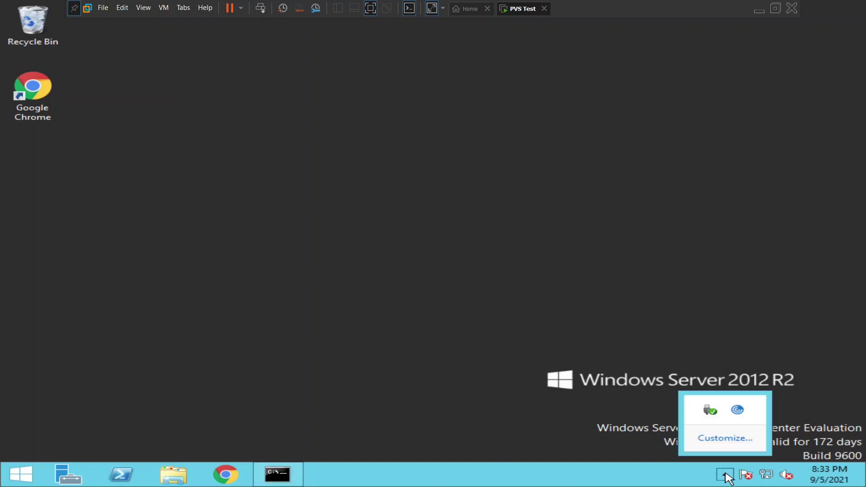
Open Advanced Preferences from the Citrix Workspace tray icon's menu
right_click(737, 414)
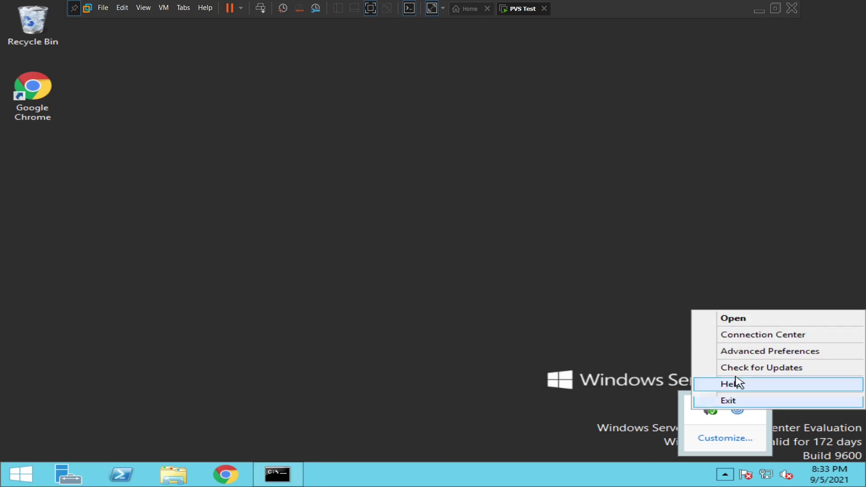
click(744, 353)
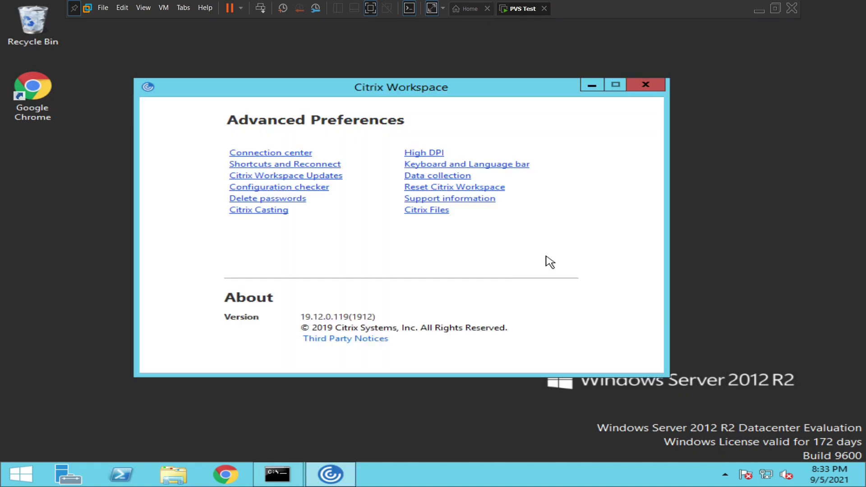
Save 'Yes, notify me' for Citrix Workspace updates and reveal the hidden tray icons again
click(271, 177)
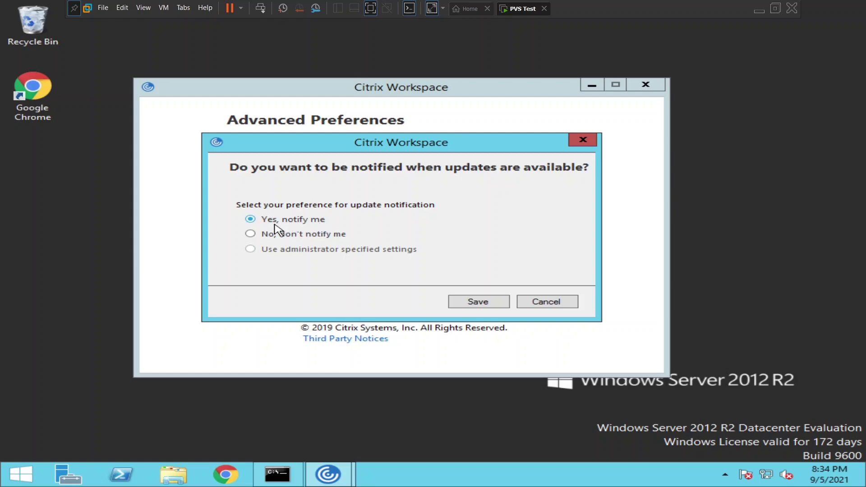
click(483, 303)
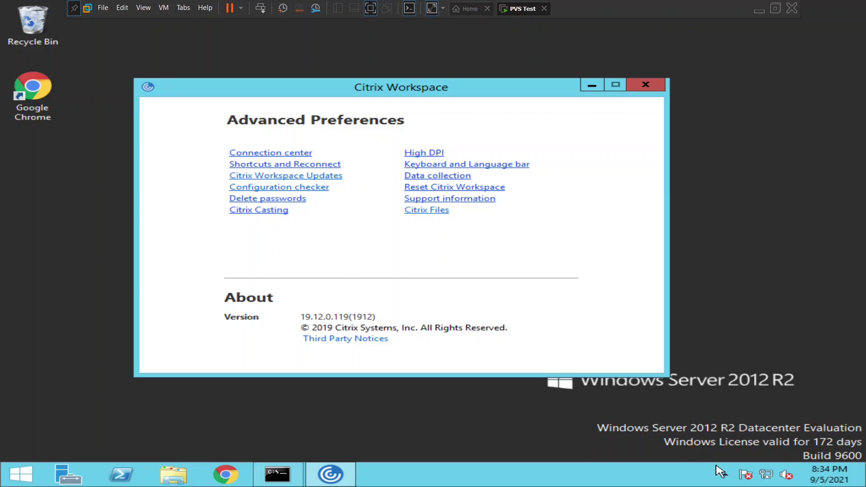
click(724, 474)
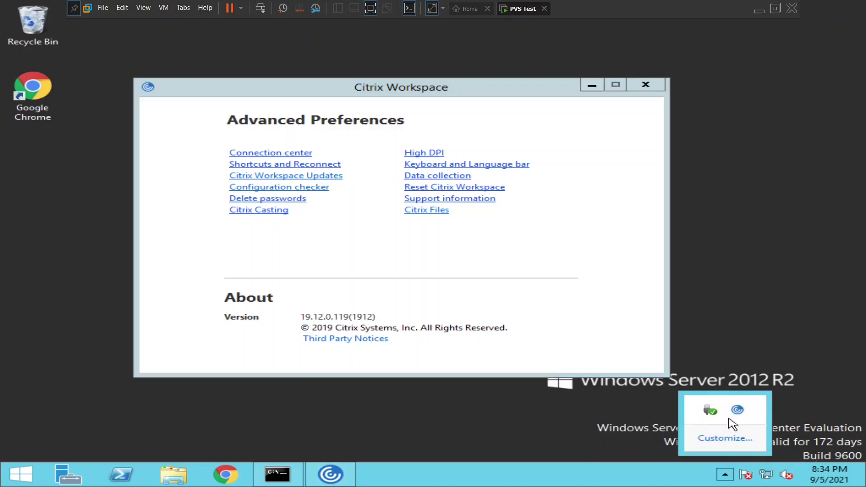
Run Check for Updates from the Citrix Workspace tray menu, finding release 21.8.0.4026
right_click(738, 412)
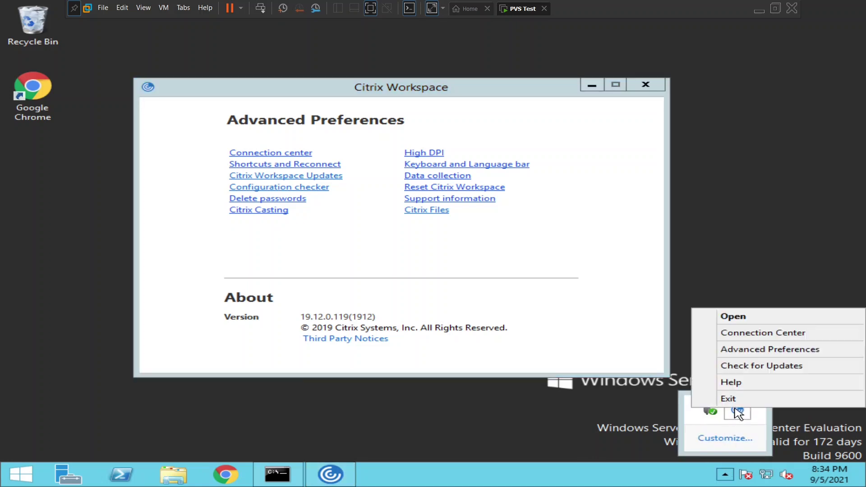
click(748, 366)
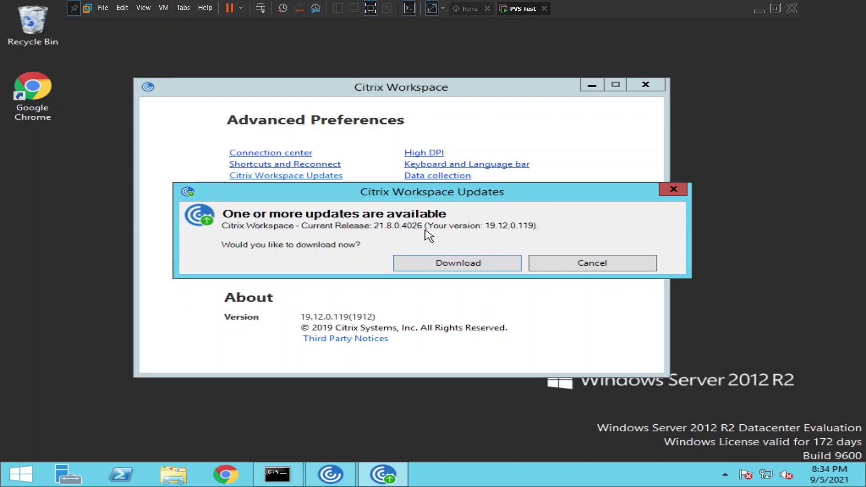
Download release 21.8.0.4026, move its progress window lower, and reopen the notification preference
click(433, 265)
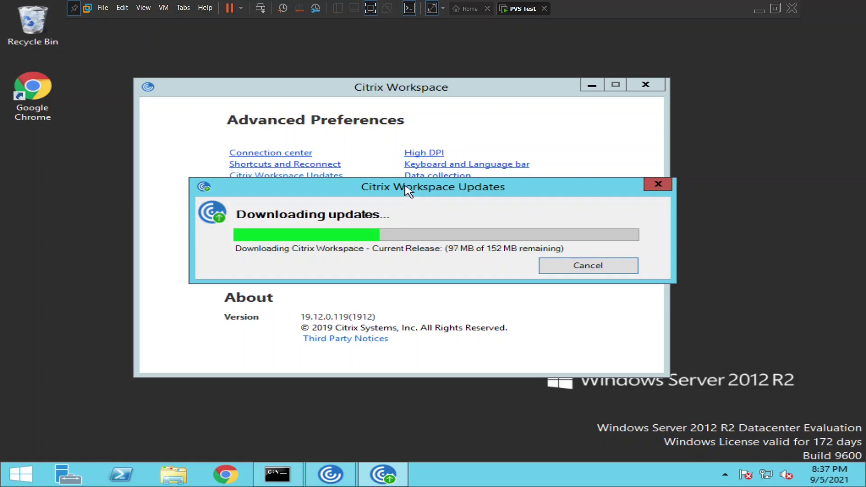
drag(406, 192, 417, 282)
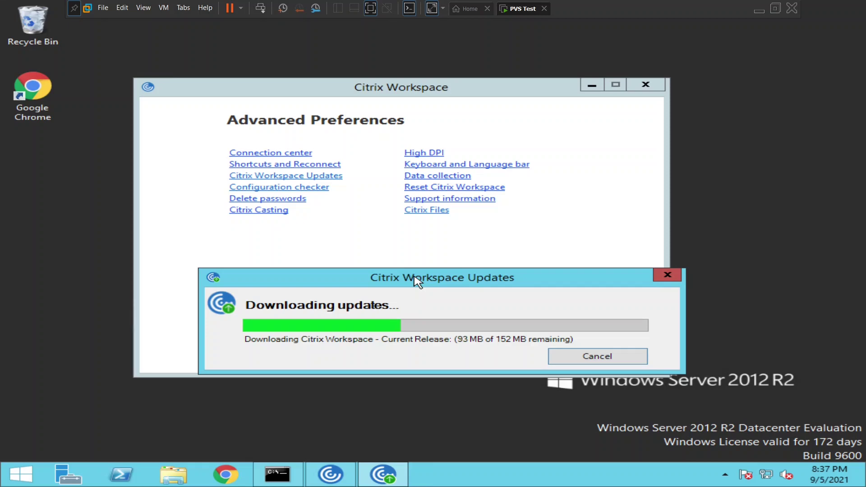
click(263, 177)
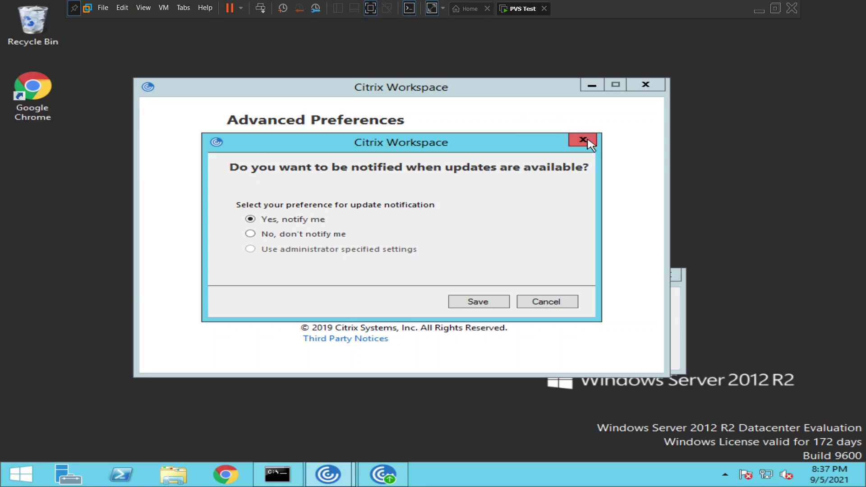
Close the notification prompt, then minimize Connection Center and Preferences to show download progress
click(583, 140)
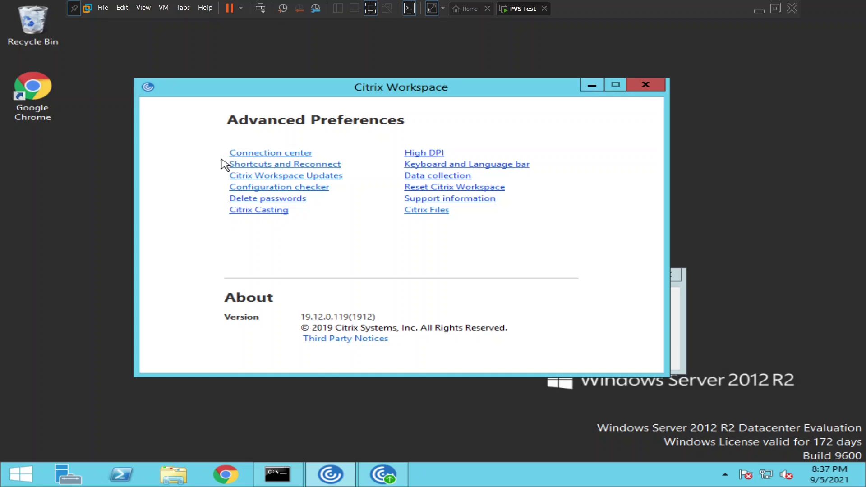
click(257, 153)
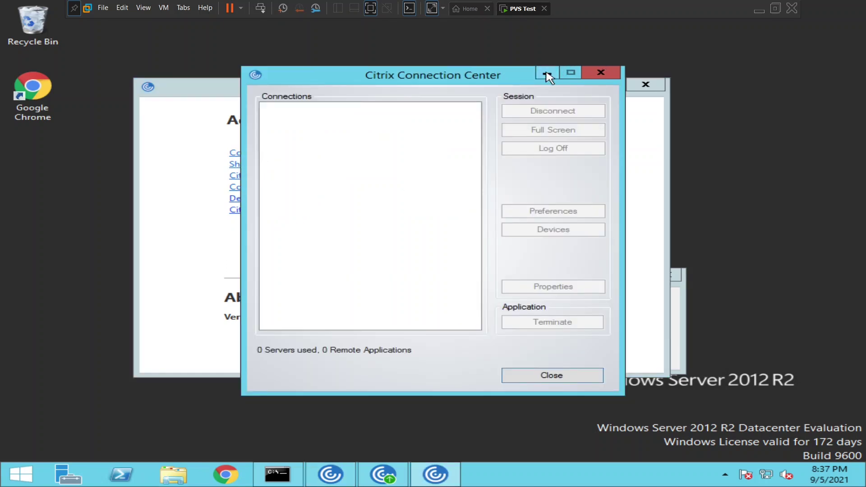
click(547, 73)
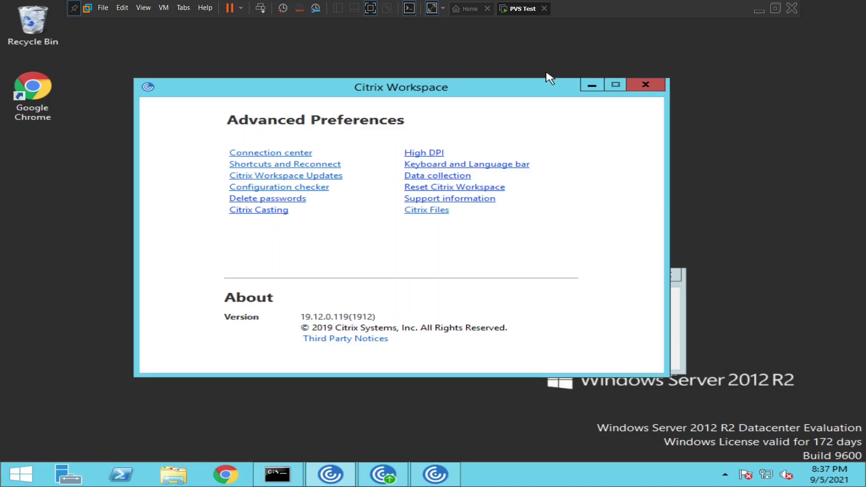
click(592, 86)
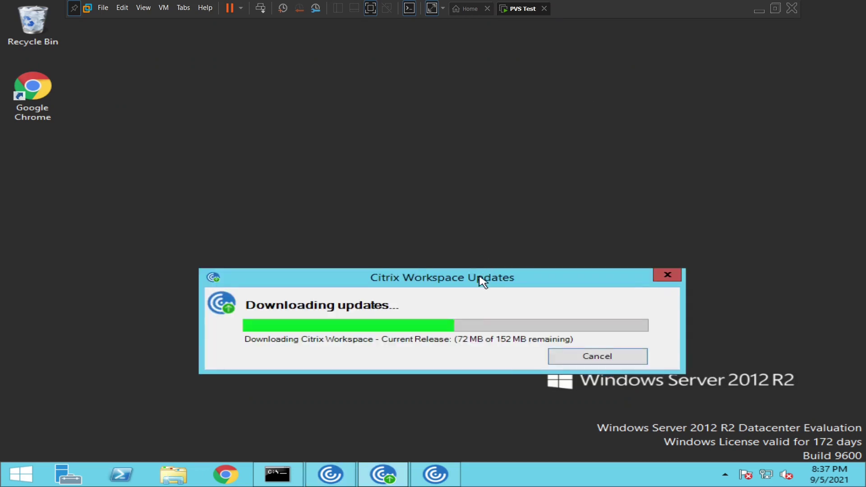
Drag the Updates dialog upward and wait for the 152 MB download to finish
drag(480, 277, 466, 163)
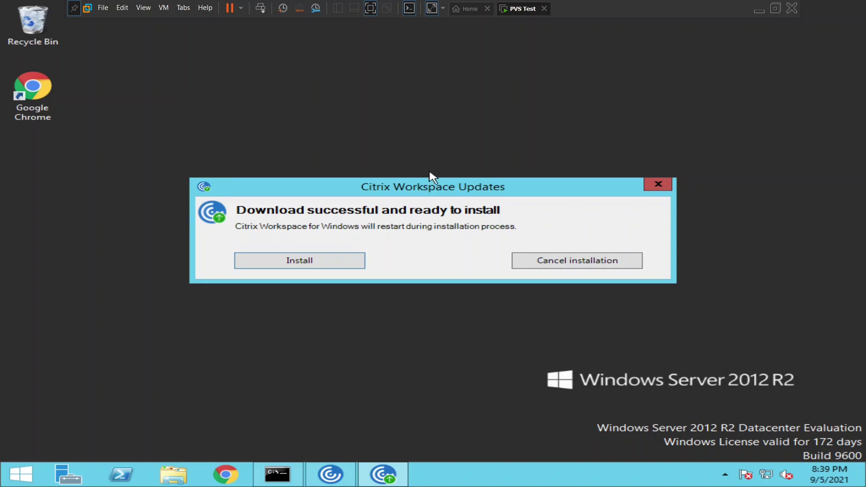
Move the 'Download successful' install prompt higher on the desktop
drag(426, 189, 418, 124)
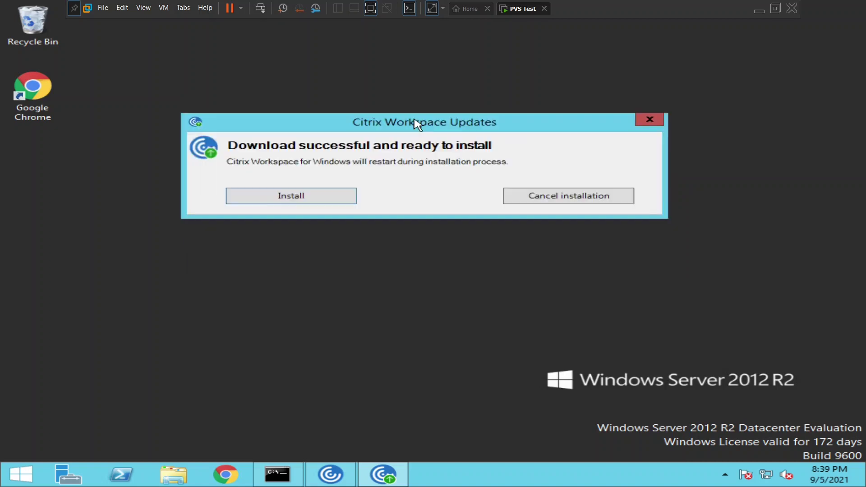
Install the downloaded 21.8.0.4026 update and wait for 'Installation successful'
click(299, 201)
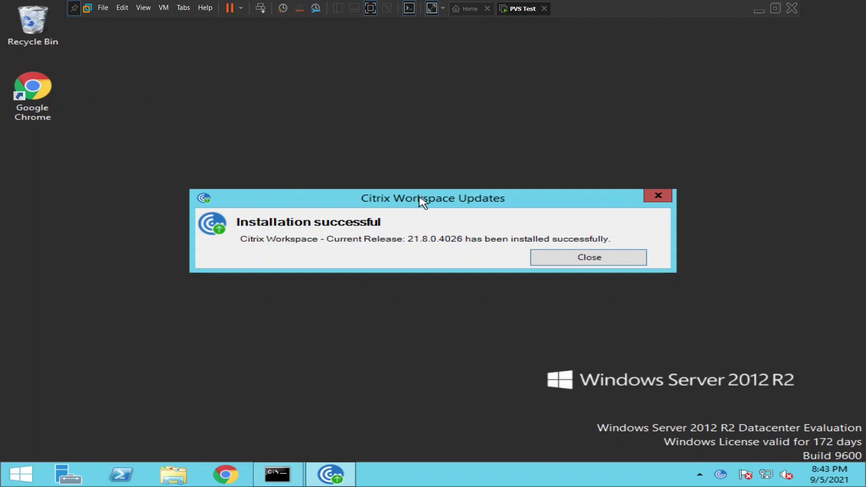
Close the 'Installation successful' dialog for release 21.8.0.4026
click(579, 262)
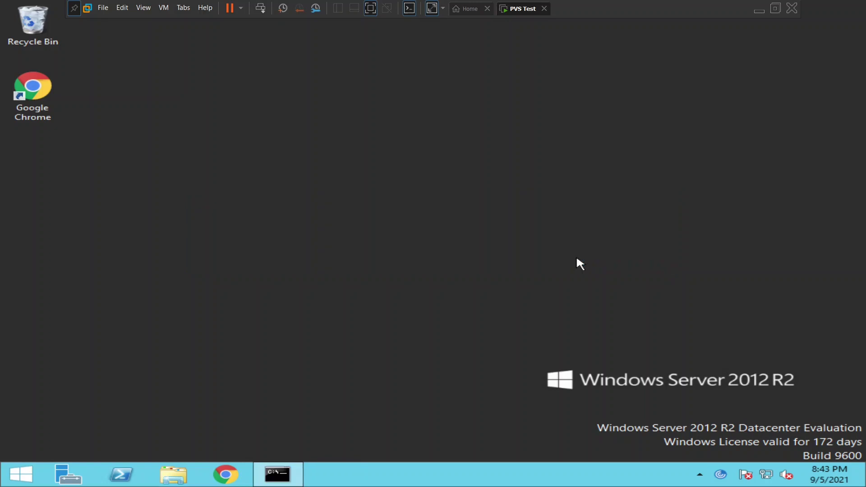
Bring up the PVS Test virtual machine's tab menu in VMware Workstation to reach its power options
right_click(518, 14)
mouse_move(544, 29)
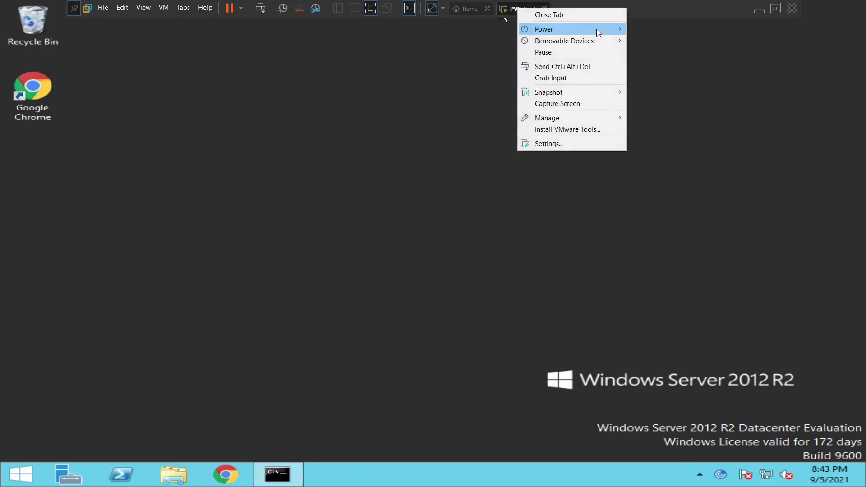